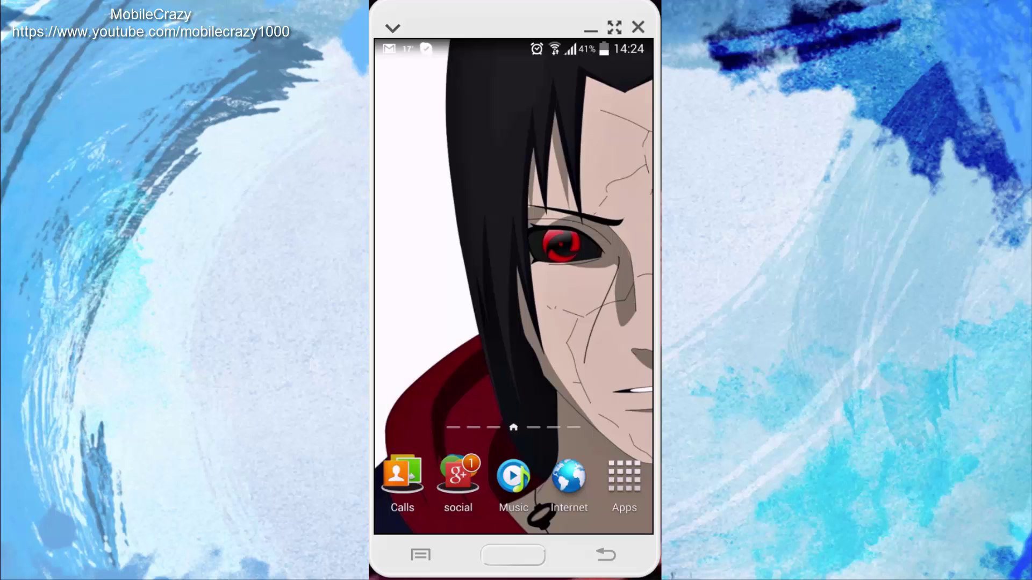
# Open the phone's Sound settings
pyautogui.moveTo(495, 47); pyautogui.dragTo(492, 223)
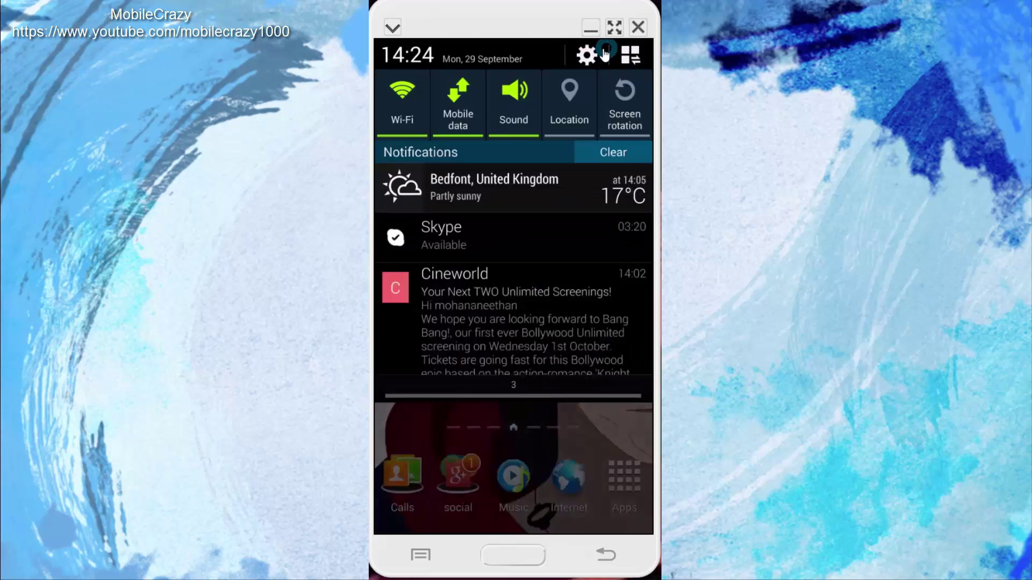
pyautogui.click(589, 49)
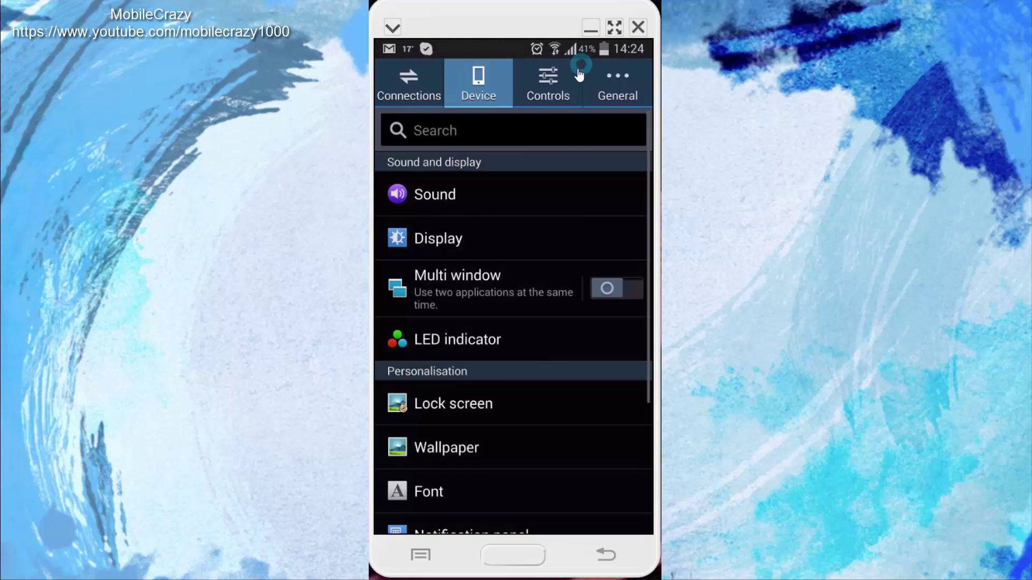
pyautogui.click(457, 207)
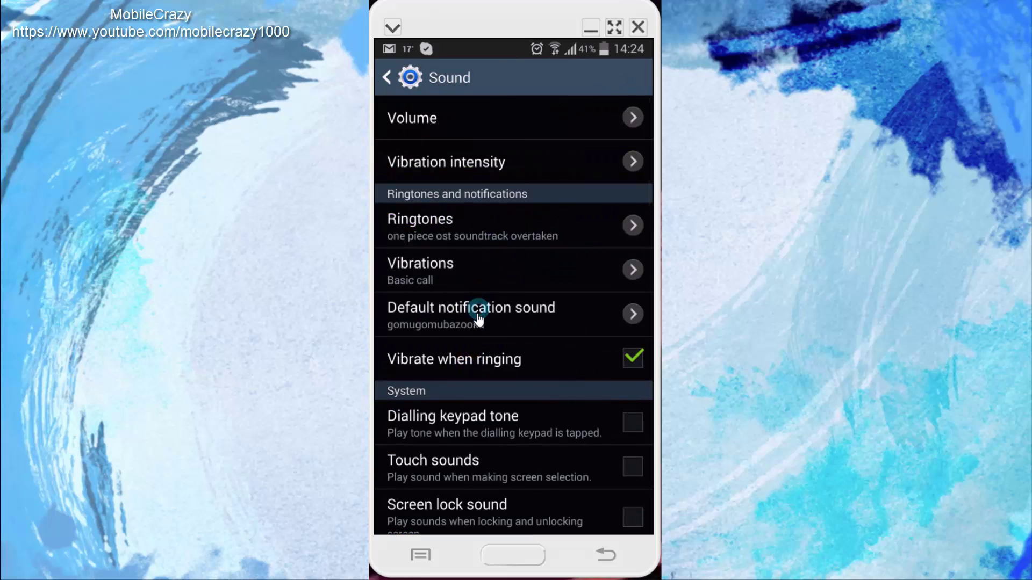
# Look through the default notification sounds, preview gomugomubazooka, and leave the list without changing the sound
pyautogui.click(478, 321)
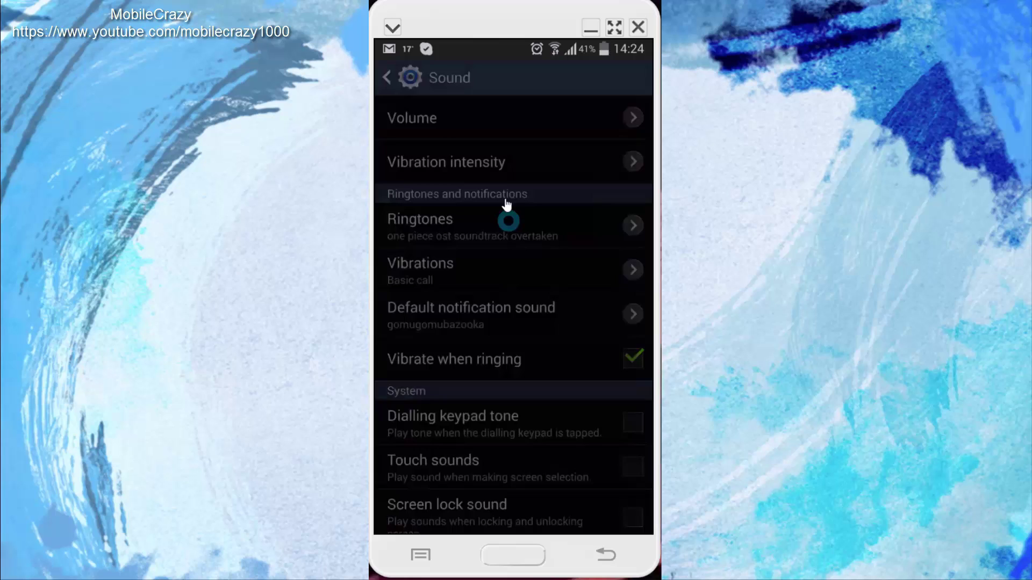
pyautogui.scroll(-1, 483, 243)
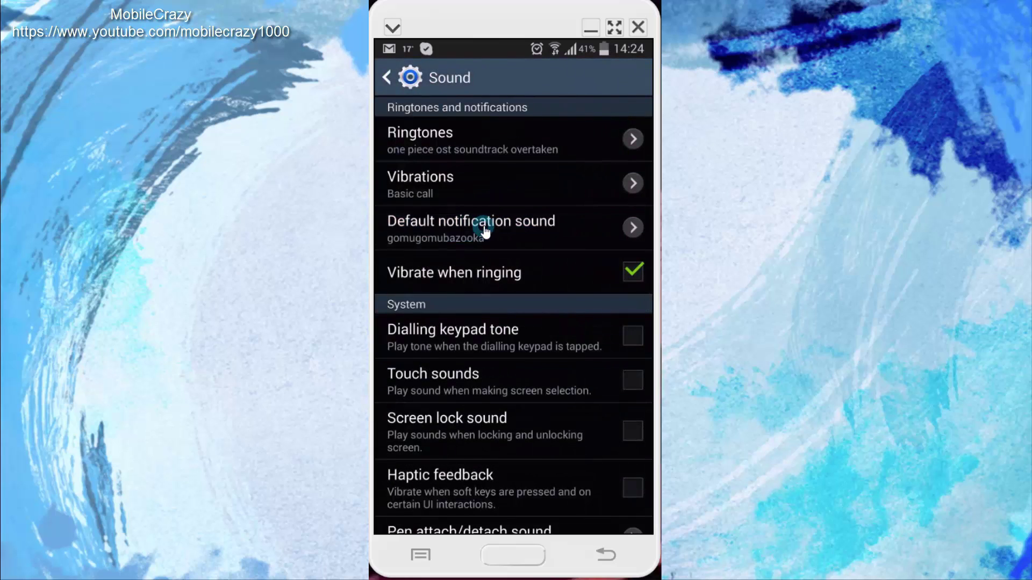
pyautogui.click(486, 230)
pyautogui.scroll(-3, 532, 231)
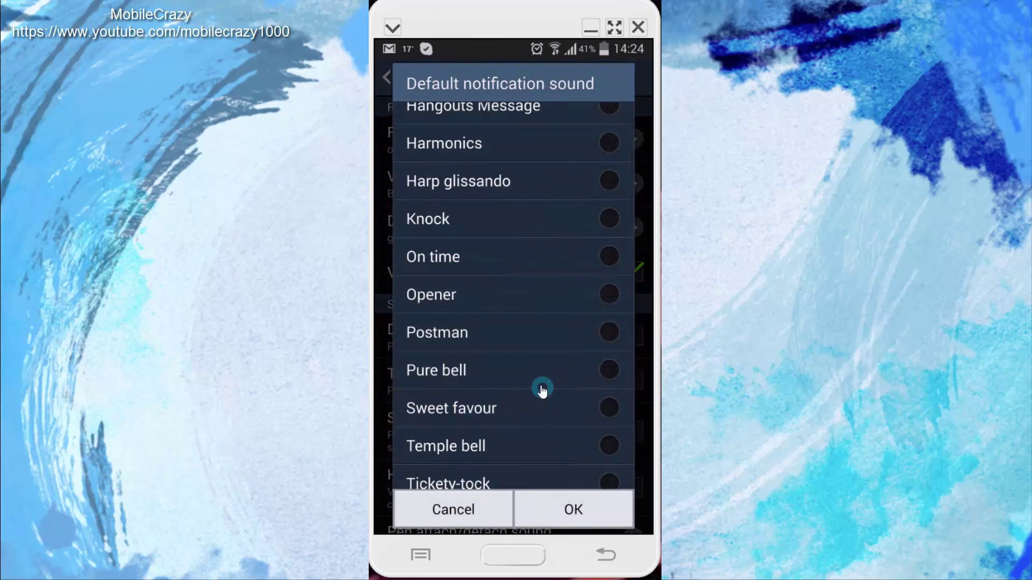
pyautogui.scroll(-3, 501, 146)
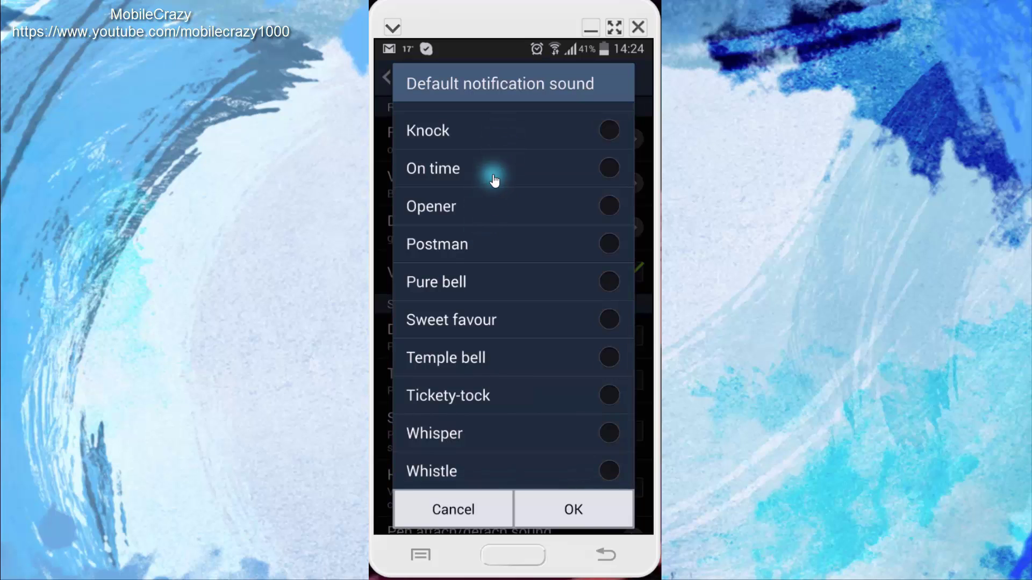
pyautogui.scroll(10, 495, 269)
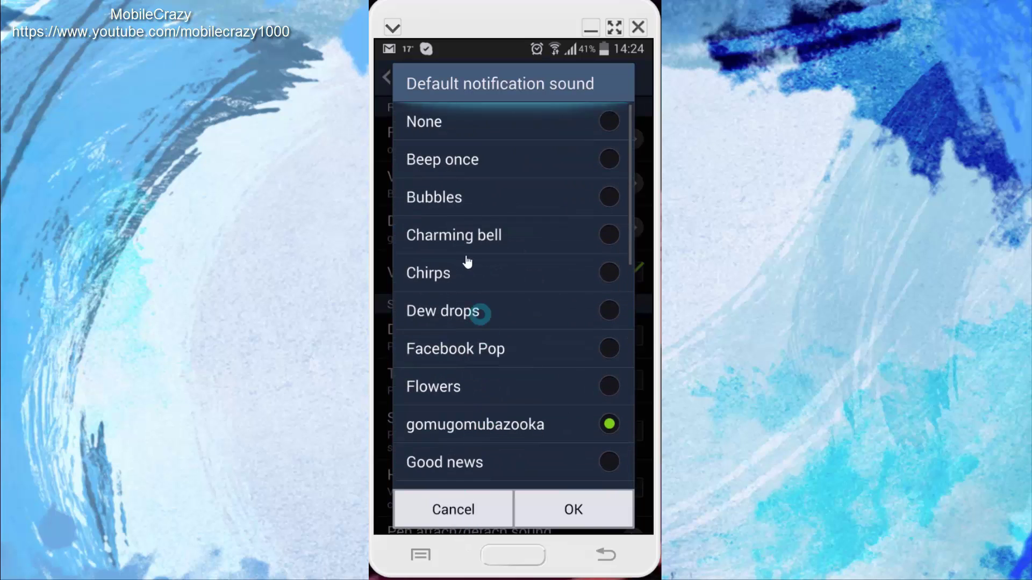
pyautogui.click(477, 425)
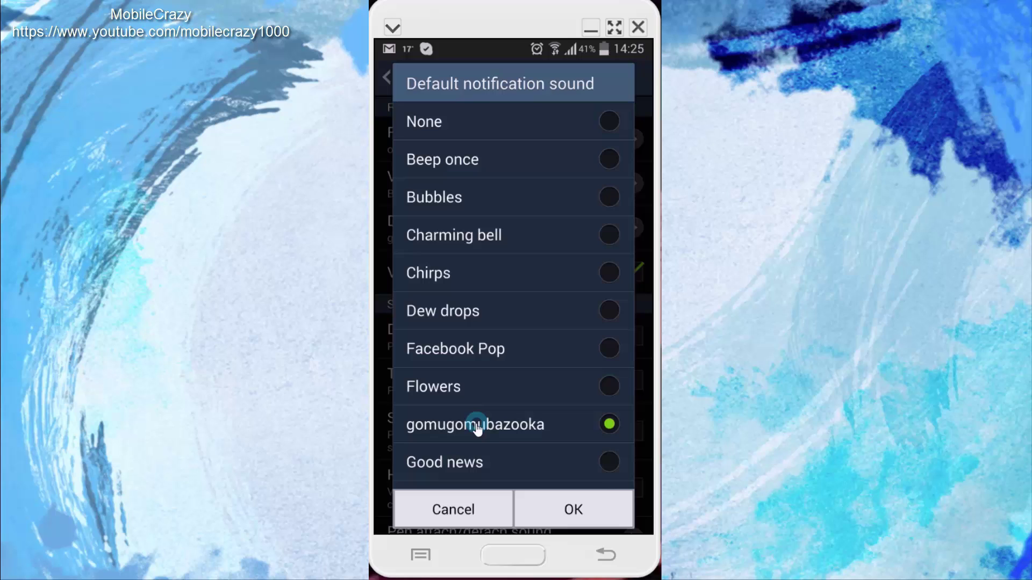
pyautogui.click(490, 509)
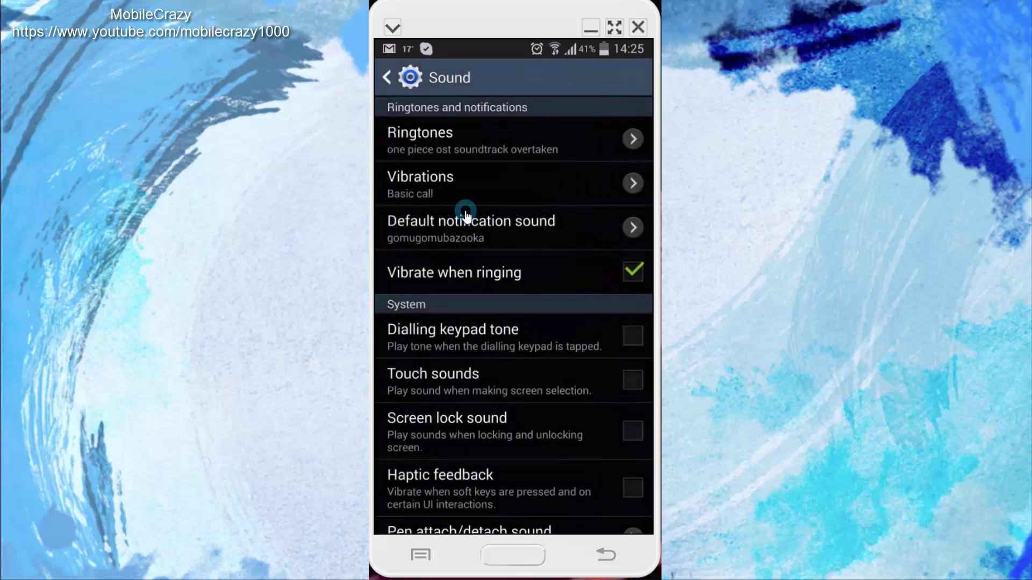
# View the ringtone list and its option for adding tones, cancel it, and return to the home screen
pyautogui.click(481, 141)
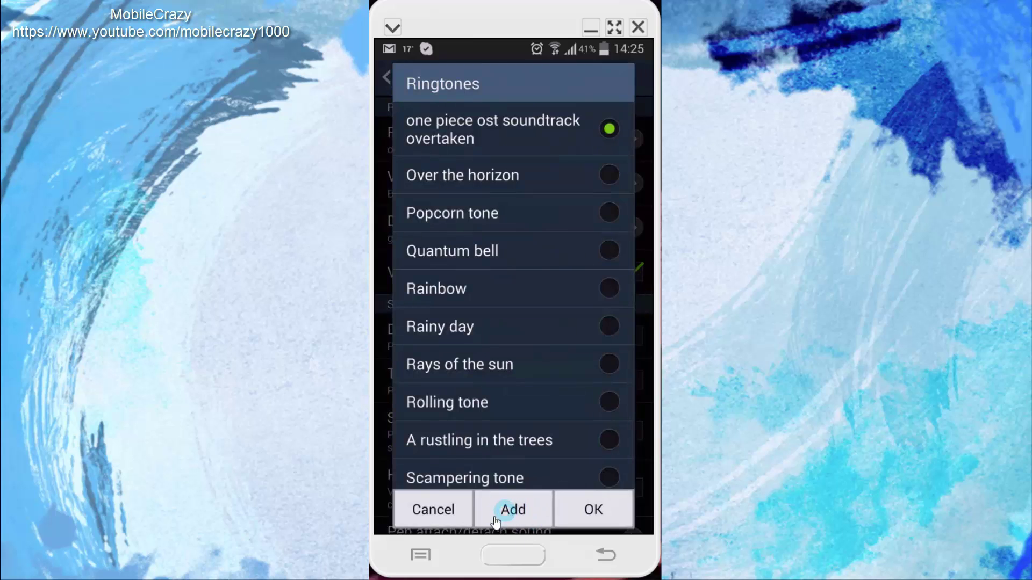
pyautogui.click(451, 517)
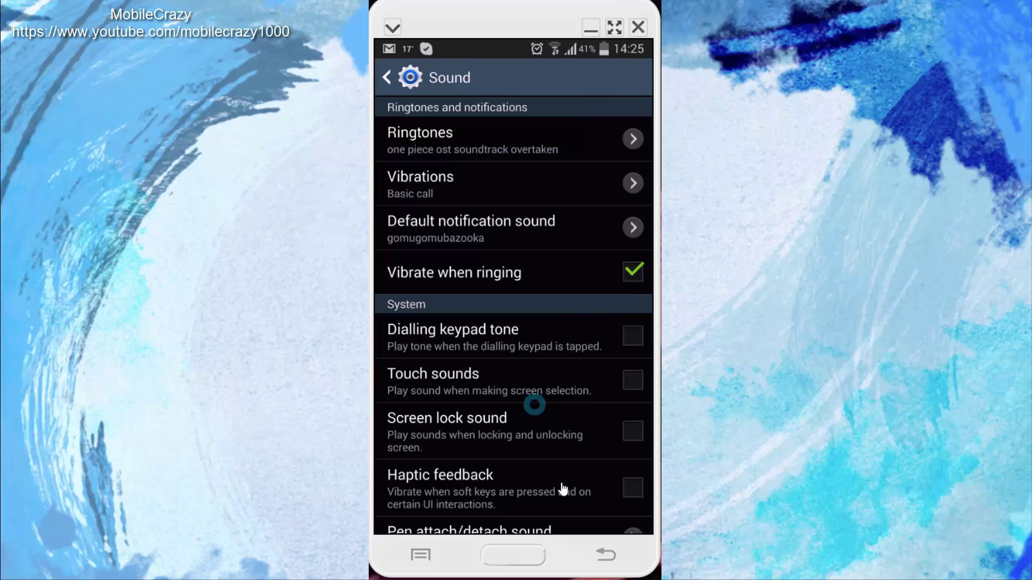
pyautogui.click(513, 557)
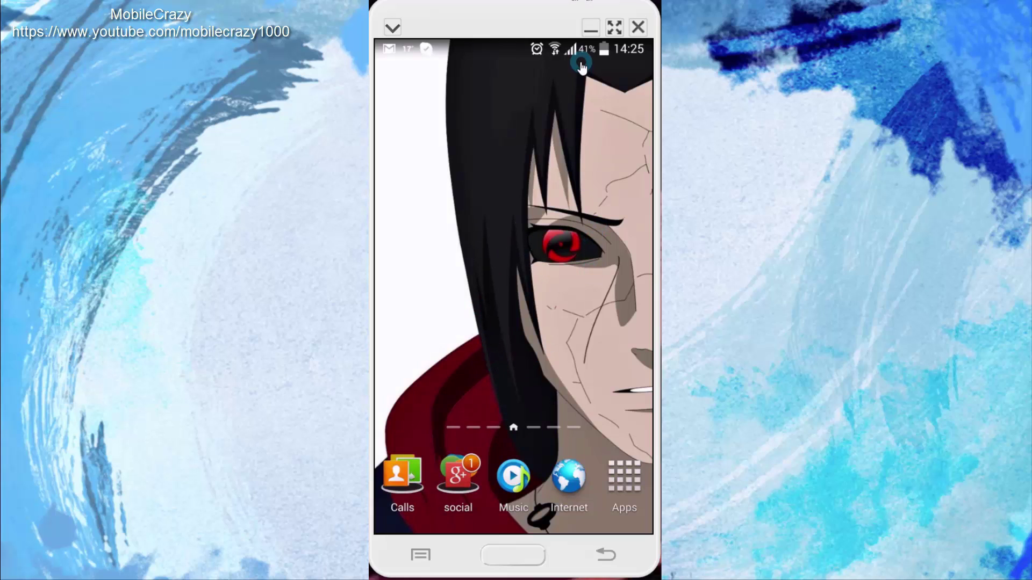
# Open My Files from the Samsung app folder and list all files in the device storage
pyautogui.click(622, 476)
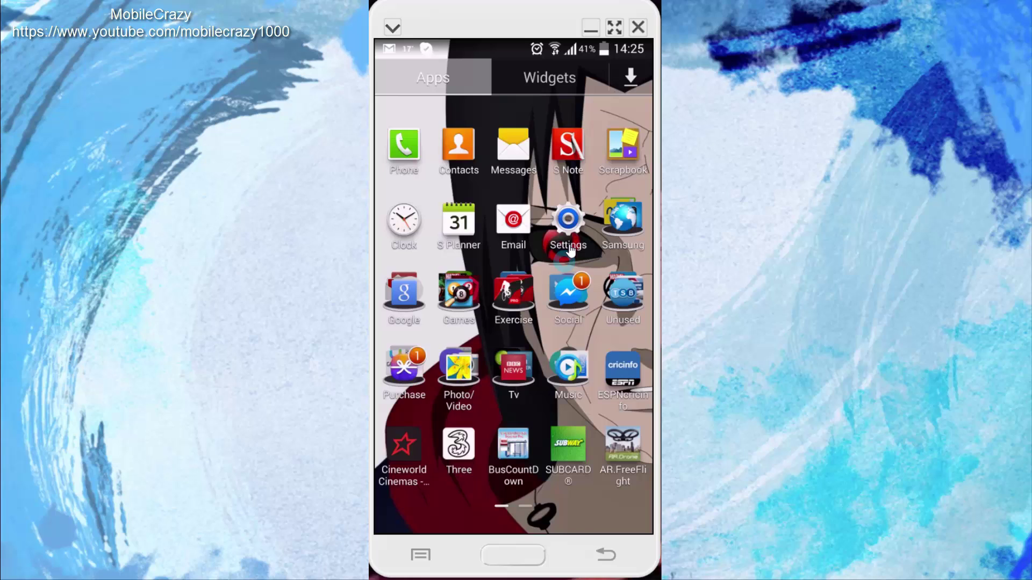
pyautogui.moveTo(621, 222); pyautogui.dragTo(552, 254)
pyautogui.moveTo(557, 390); pyautogui.dragTo(623, 219)
pyautogui.click(620, 221)
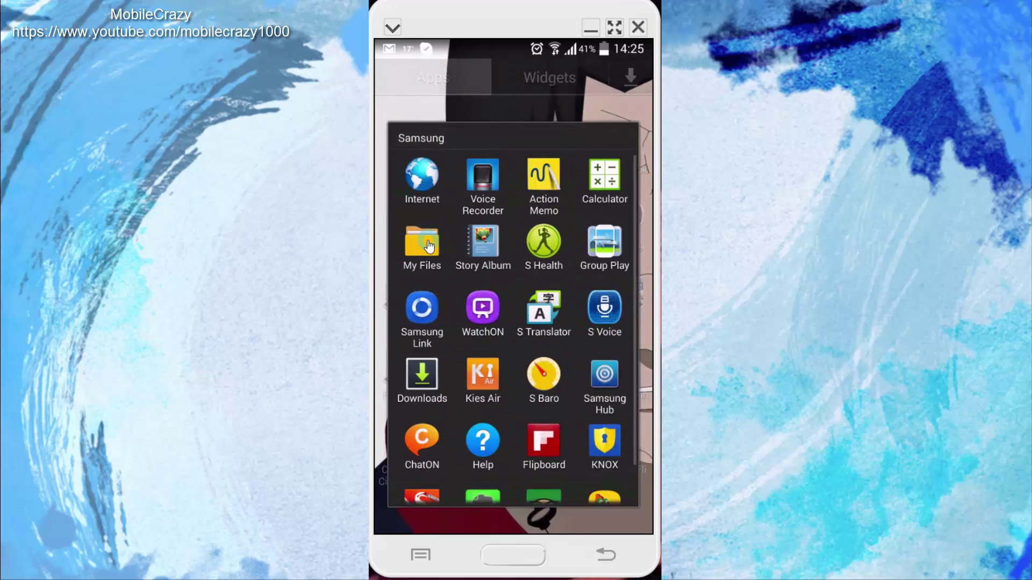
pyautogui.click(427, 244)
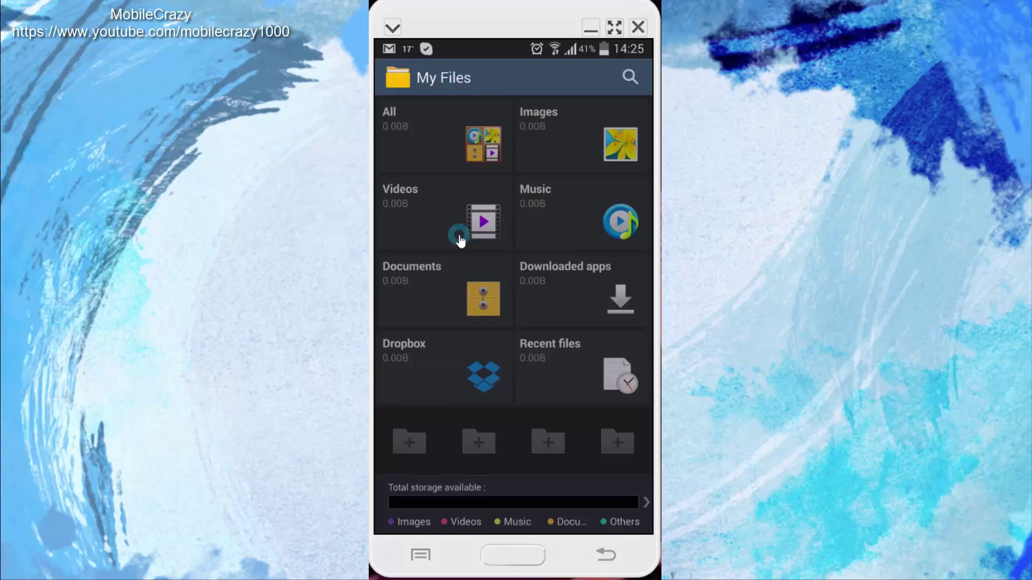
pyautogui.click(442, 135)
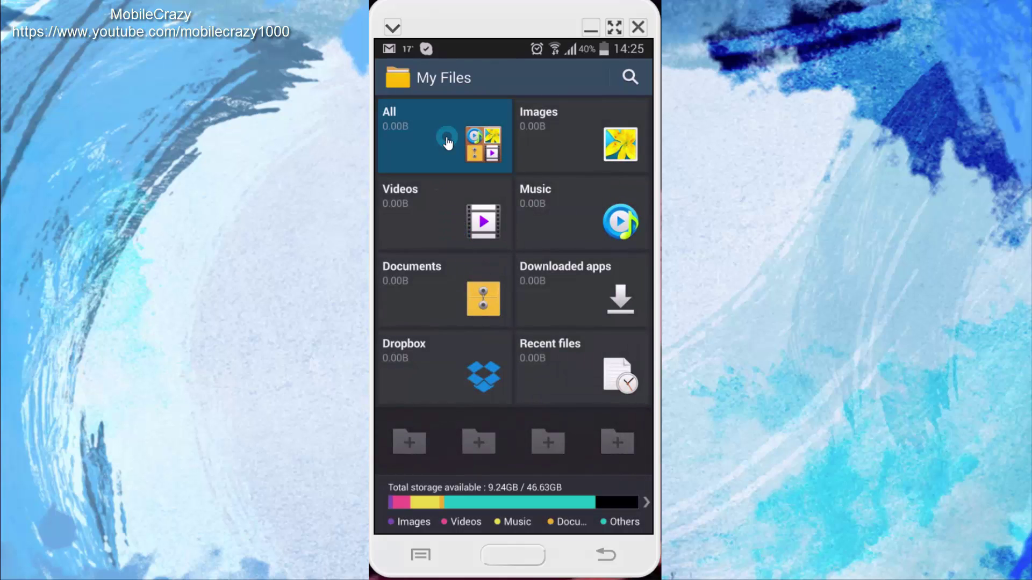
pyautogui.click(475, 148)
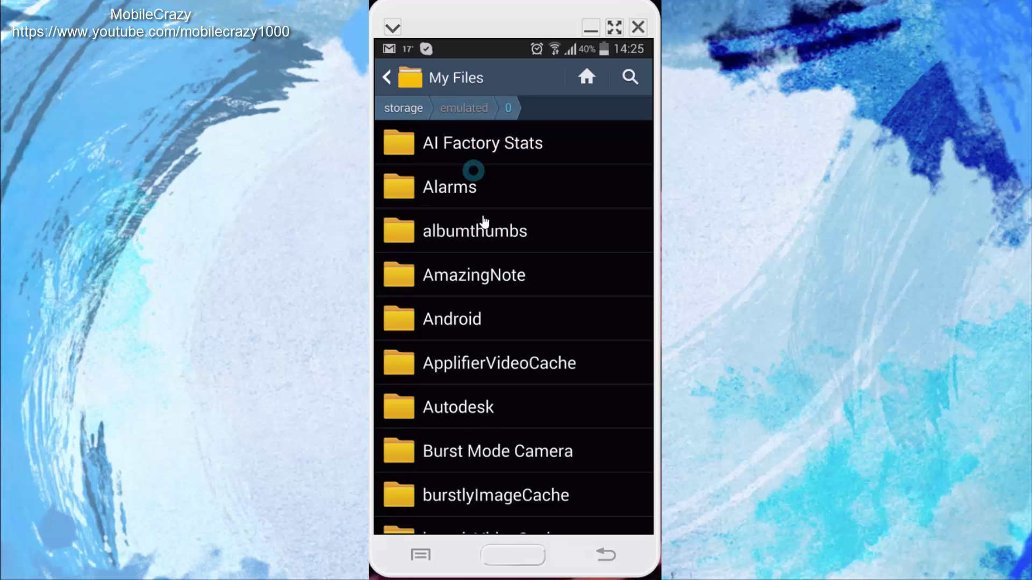
# Move gomu_gomu_bazooka.mp3 from the main device storage folder into the Notifications folder on the device storage
pyautogui.moveTo(499, 304); pyautogui.dragTo(531, 185)
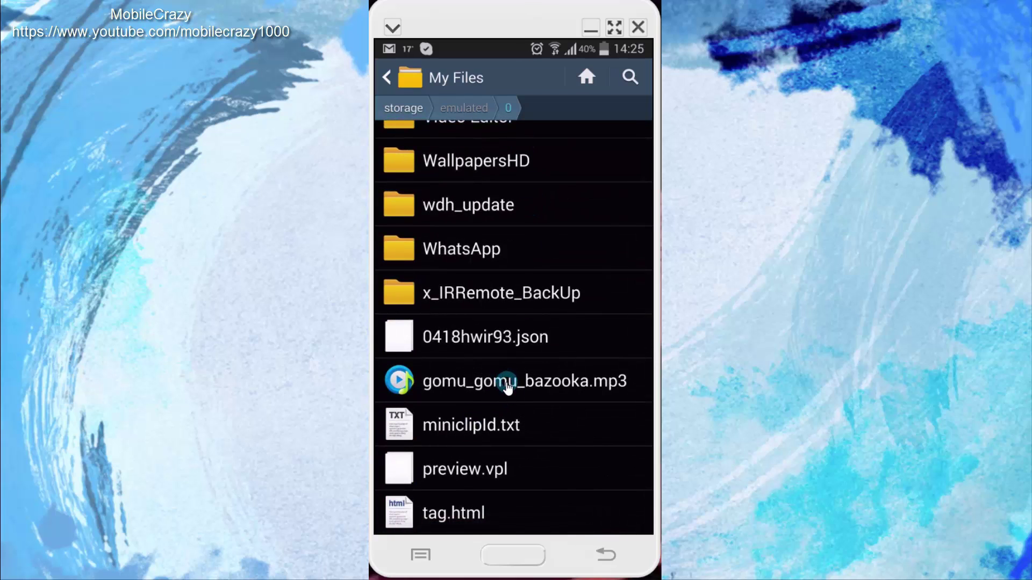
pyautogui.click(507, 386)
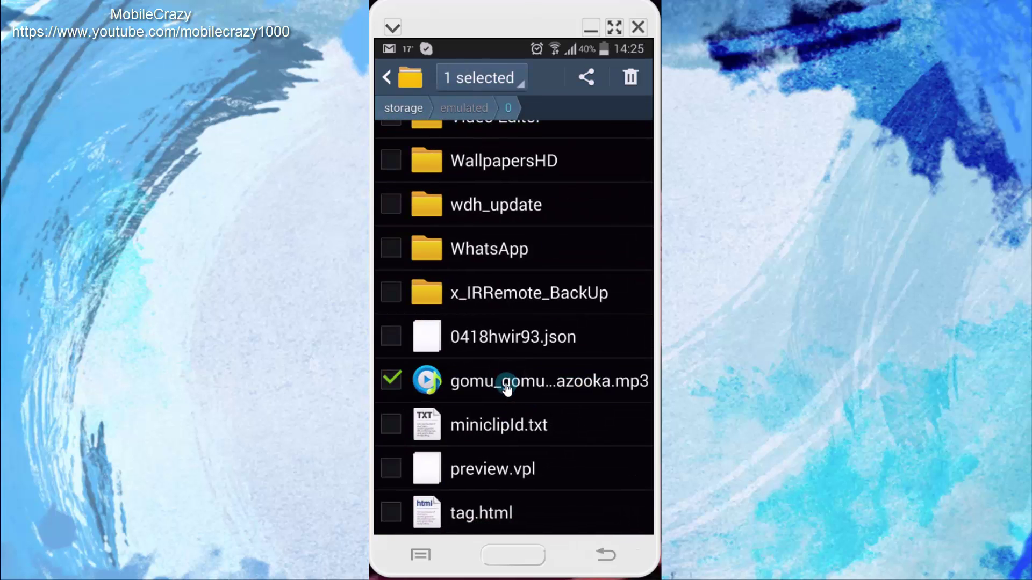
pyautogui.click(432, 383)
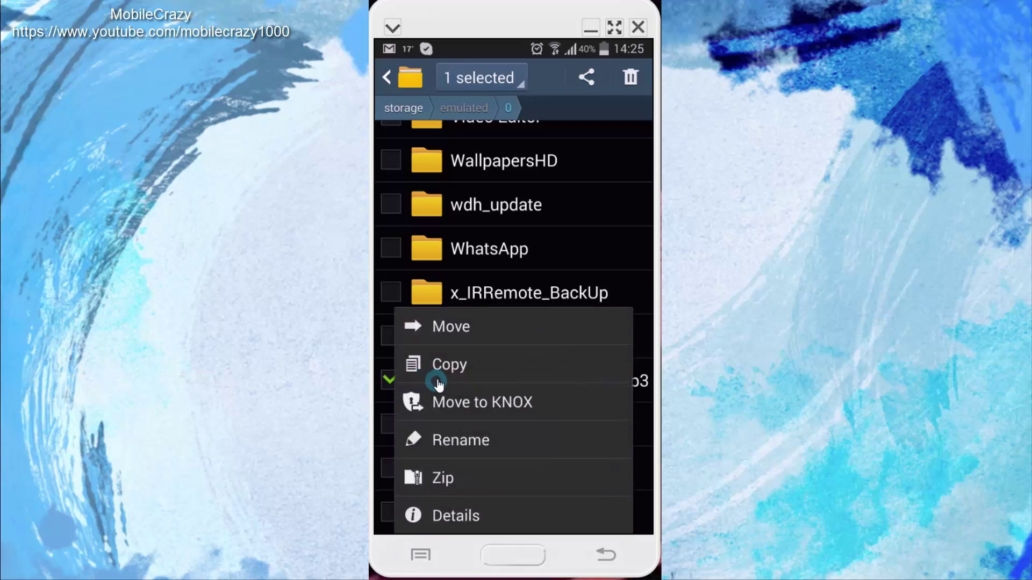
pyautogui.click(473, 329)
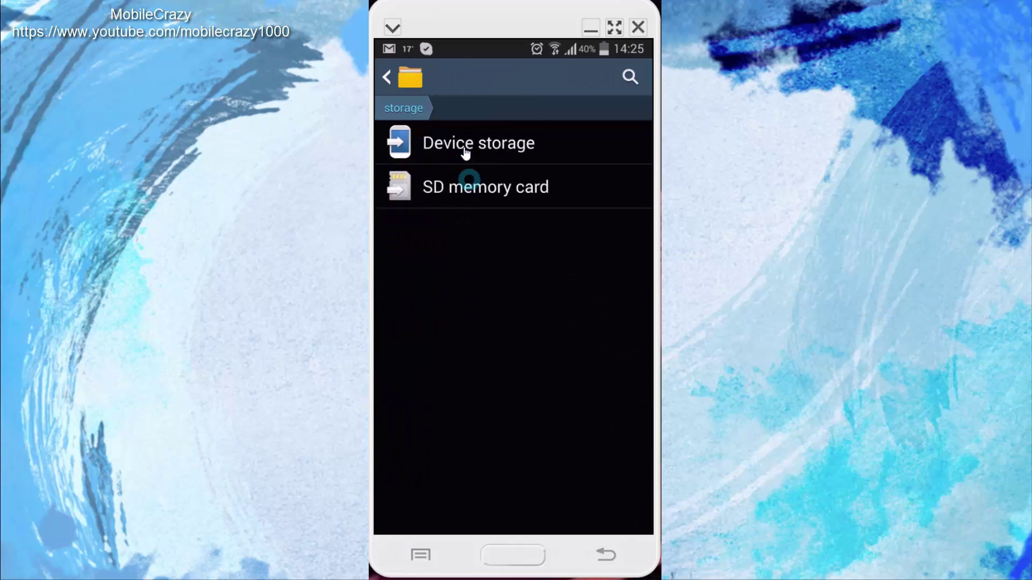
pyautogui.click(461, 143)
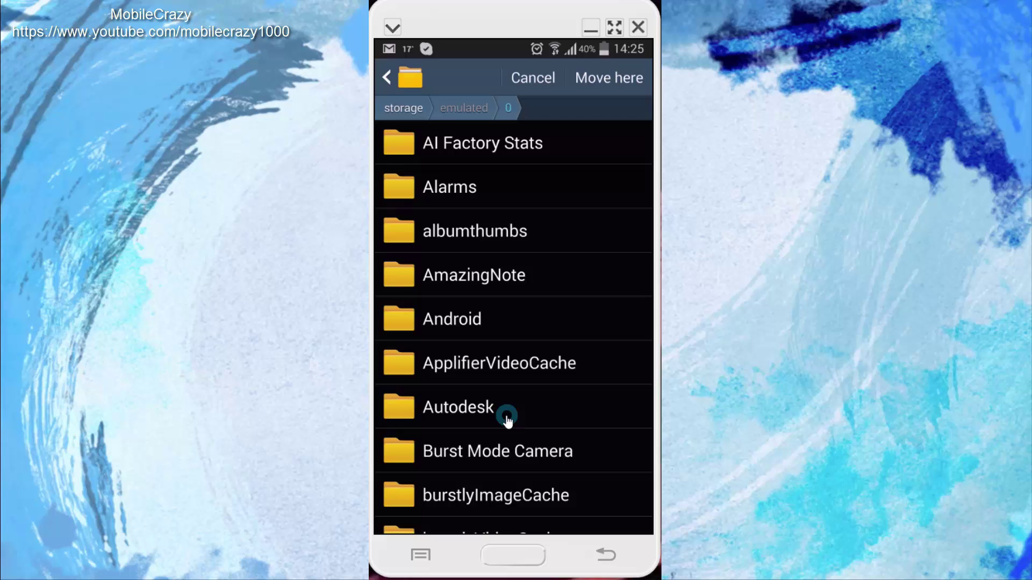
pyautogui.moveTo(511, 440); pyautogui.dragTo(516, 243)
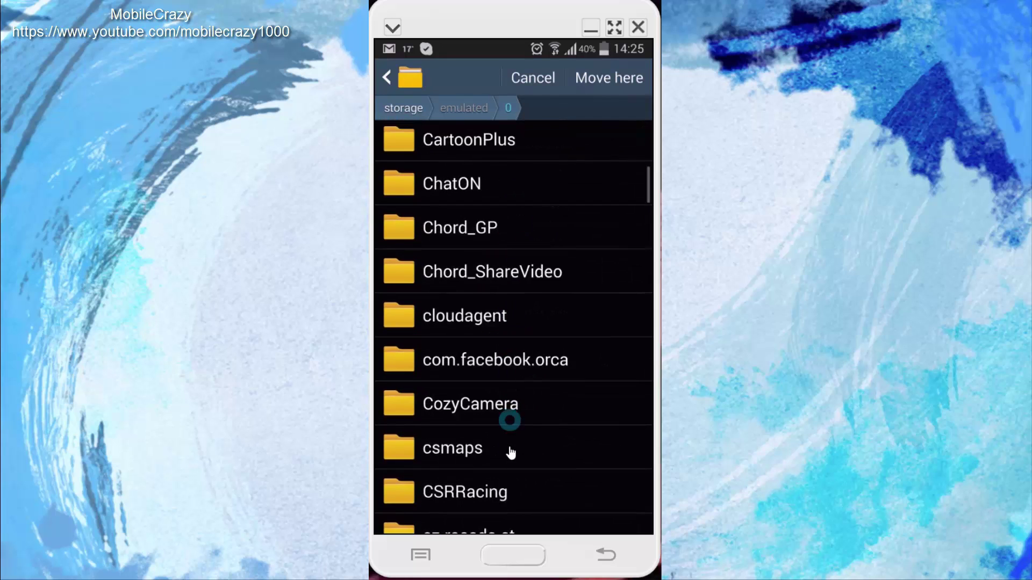
pyautogui.moveTo(511, 451); pyautogui.dragTo(527, 212)
pyautogui.moveTo(511, 450); pyautogui.dragTo(506, 388)
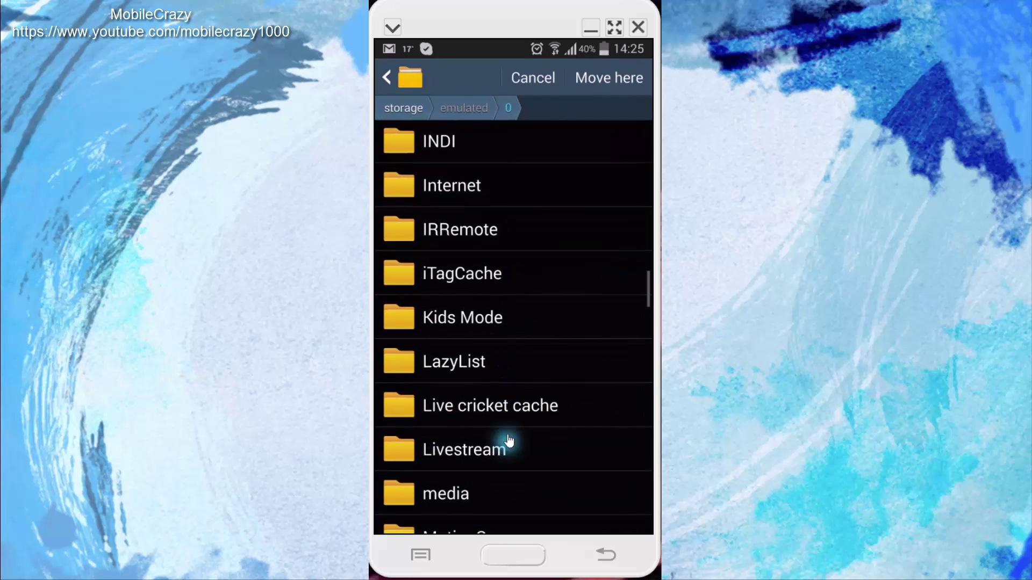
pyautogui.moveTo(509, 443); pyautogui.dragTo(524, 202)
pyautogui.moveTo(521, 454); pyautogui.dragTo(552, 150)
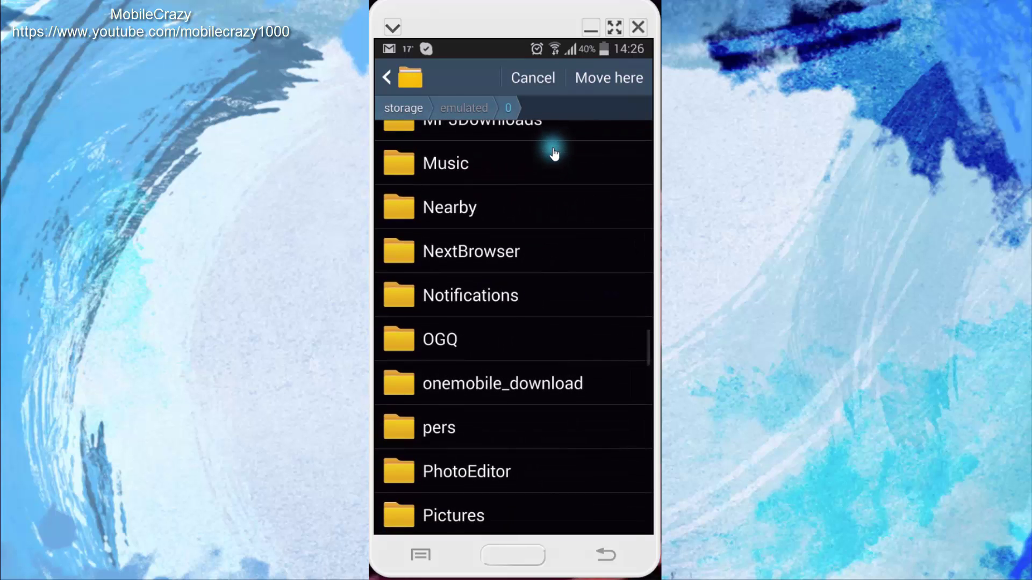
pyautogui.click(484, 296)
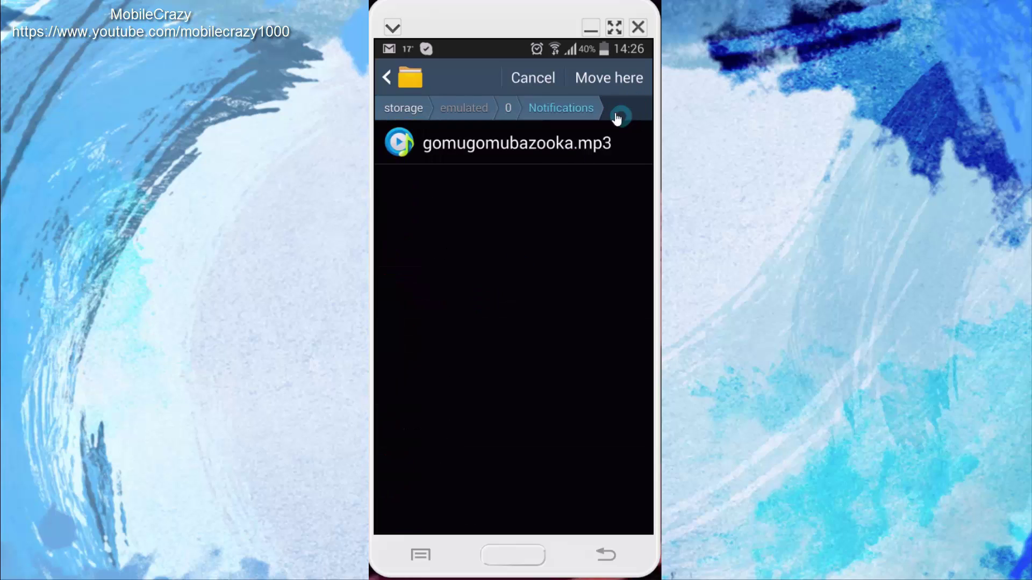
pyautogui.click(608, 78)
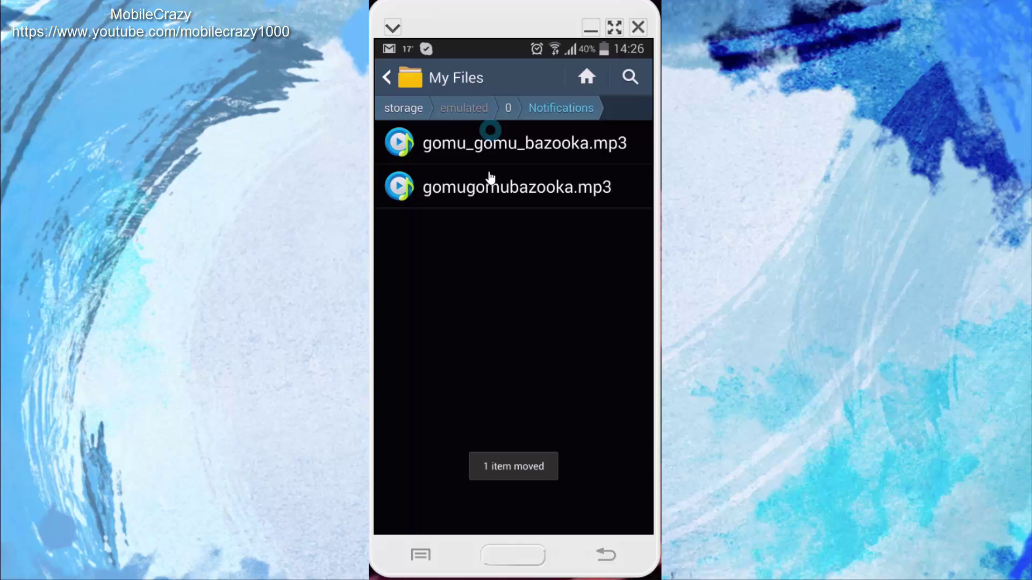
# Return to the home screen and remove the two most recent apps, including Settings, from the recent apps list
pyautogui.click(506, 555)
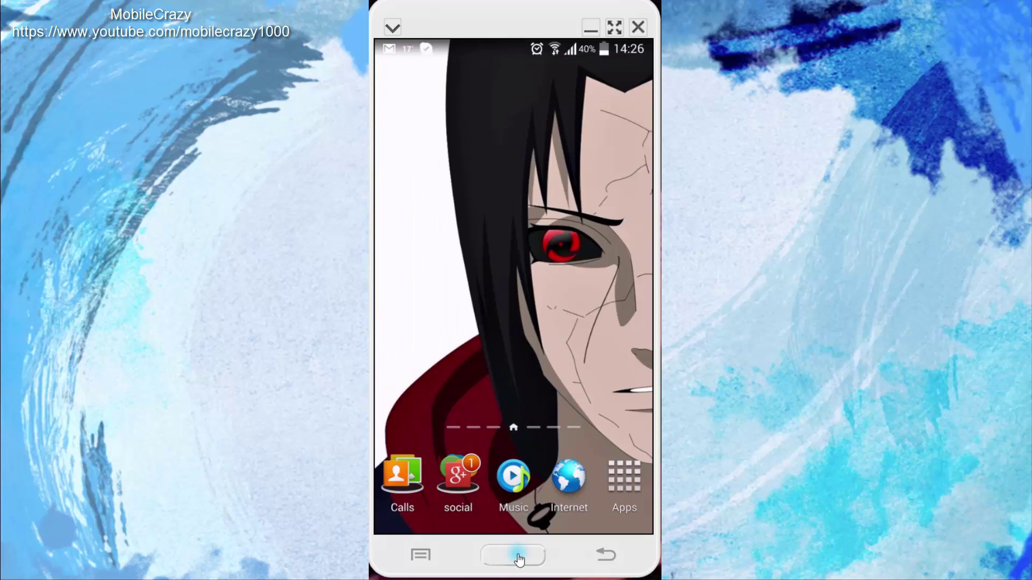
pyautogui.click(518, 558)
pyautogui.moveTo(416, 405); pyautogui.dragTo(545, 395)
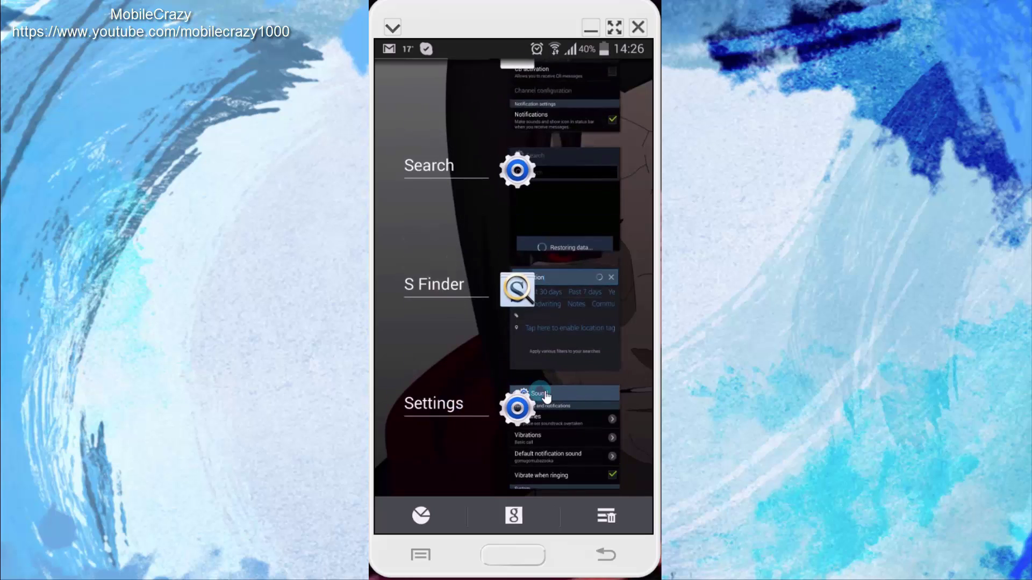
pyautogui.moveTo(380, 421); pyautogui.dragTo(564, 457)
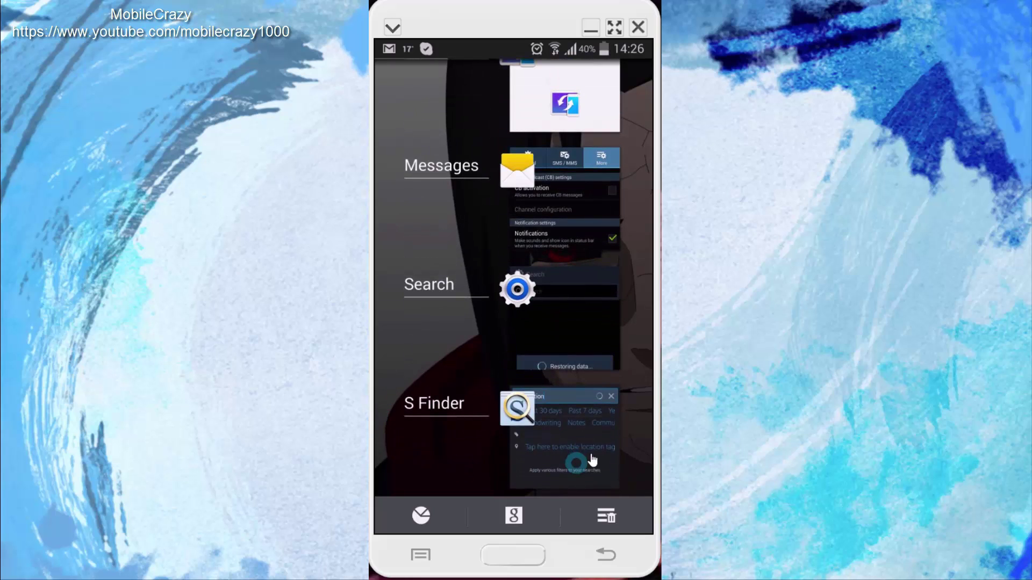
pyautogui.scroll(2, 442, 362)
# Reopen the device settings and go to the Sound settings
pyautogui.moveTo(564, 50); pyautogui.dragTo(588, 230)
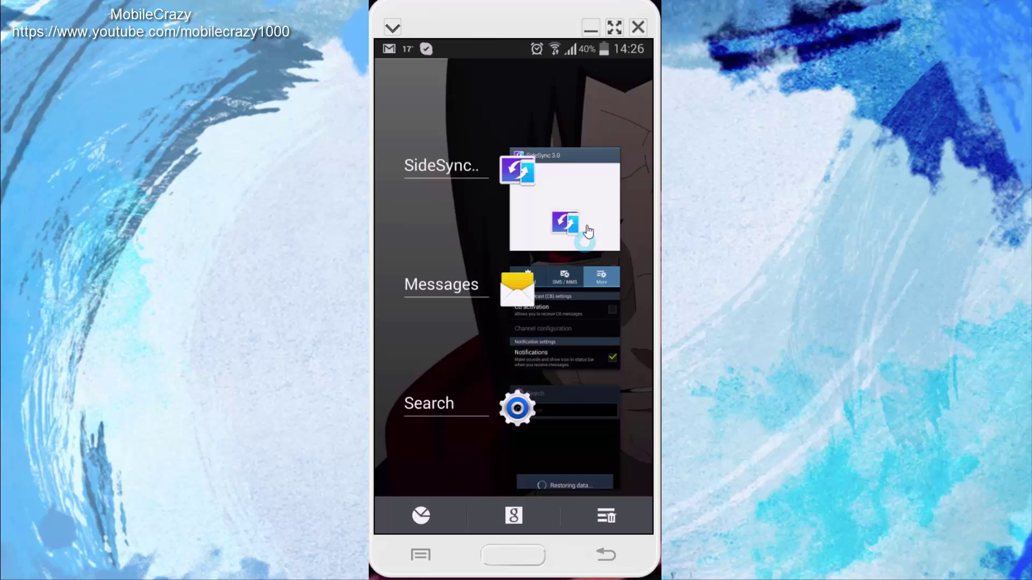
pyautogui.click(591, 64)
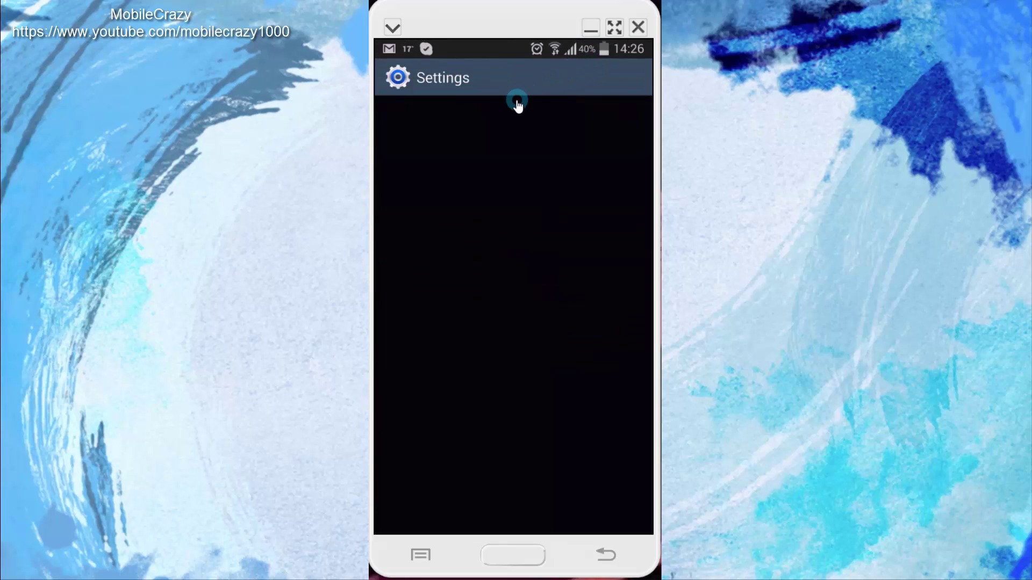
pyautogui.click(478, 94)
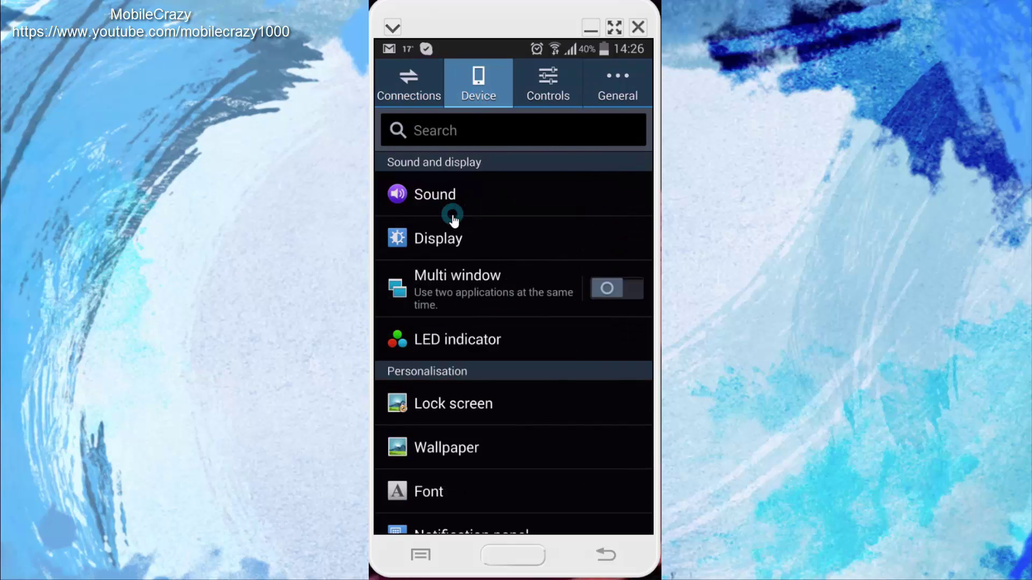
pyautogui.click(456, 206)
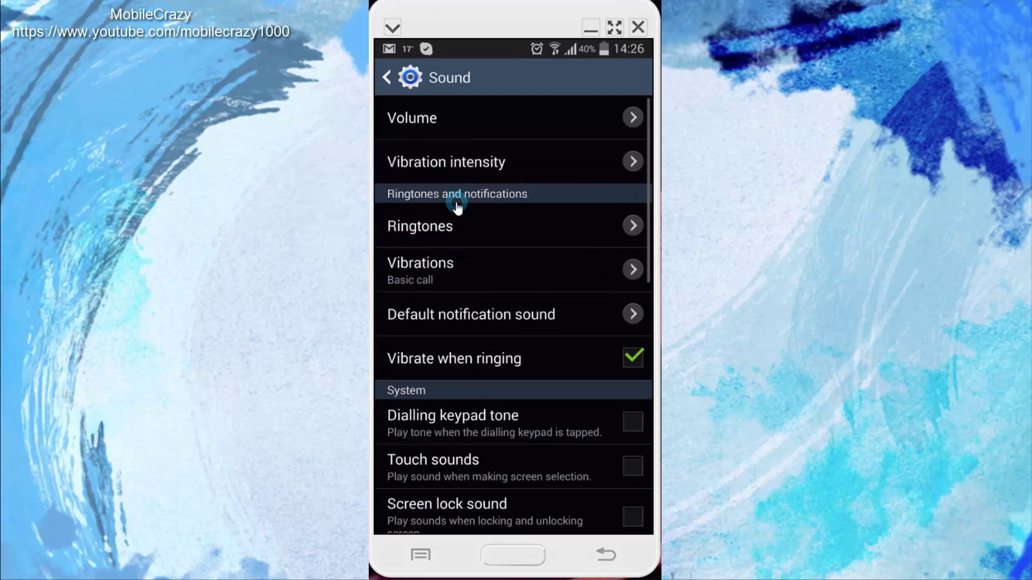
# Look through the default notification sound list for gomu_gomu_bazooka and close the list with the current sound kept
pyautogui.click(429, 323)
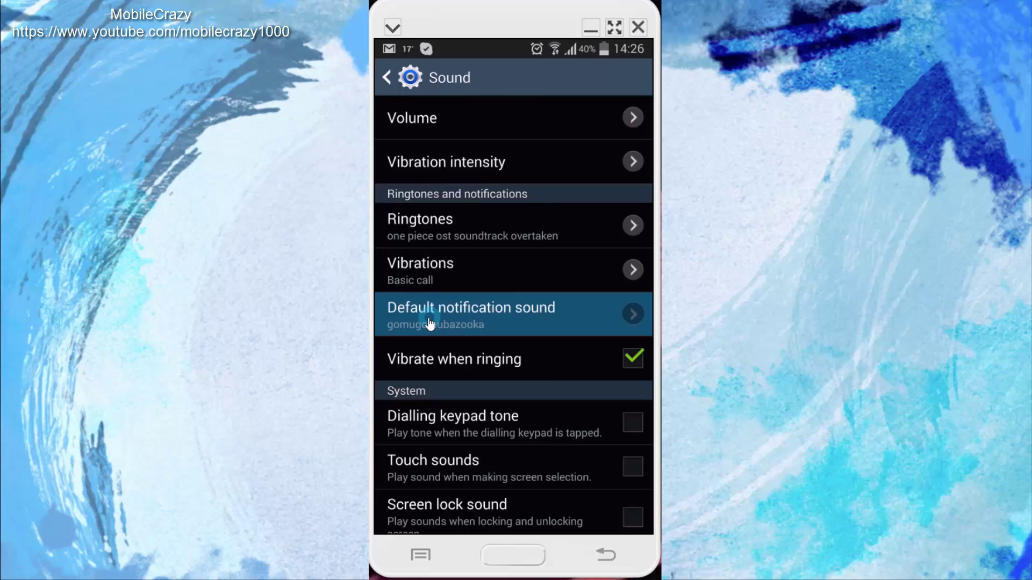
pyautogui.moveTo(476, 186); pyautogui.dragTo(480, 422)
pyautogui.moveTo(437, 186); pyautogui.dragTo(462, 161)
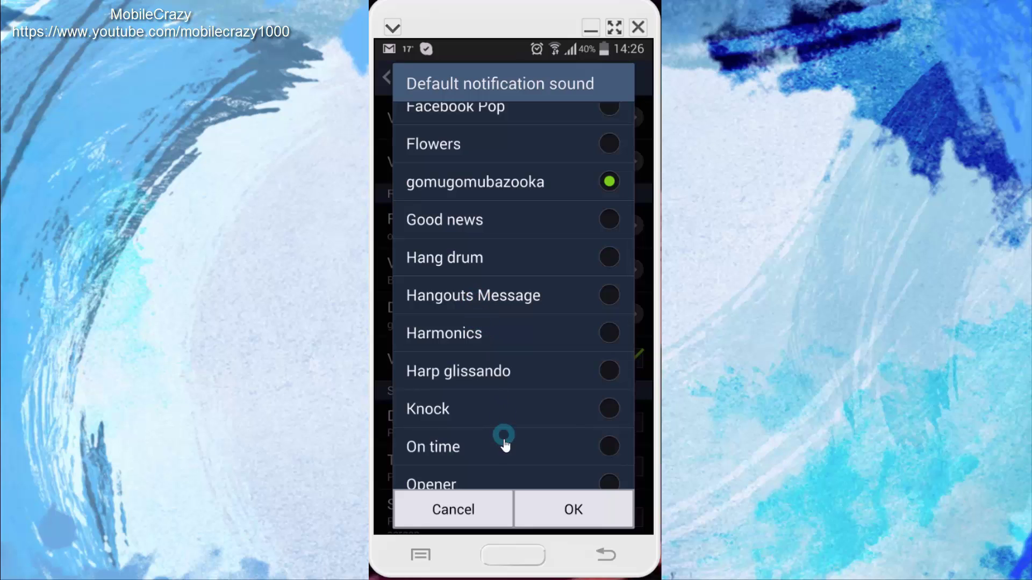
pyautogui.moveTo(504, 442); pyautogui.dragTo(512, 235)
pyautogui.moveTo(535, 452); pyautogui.dragTo(543, 301)
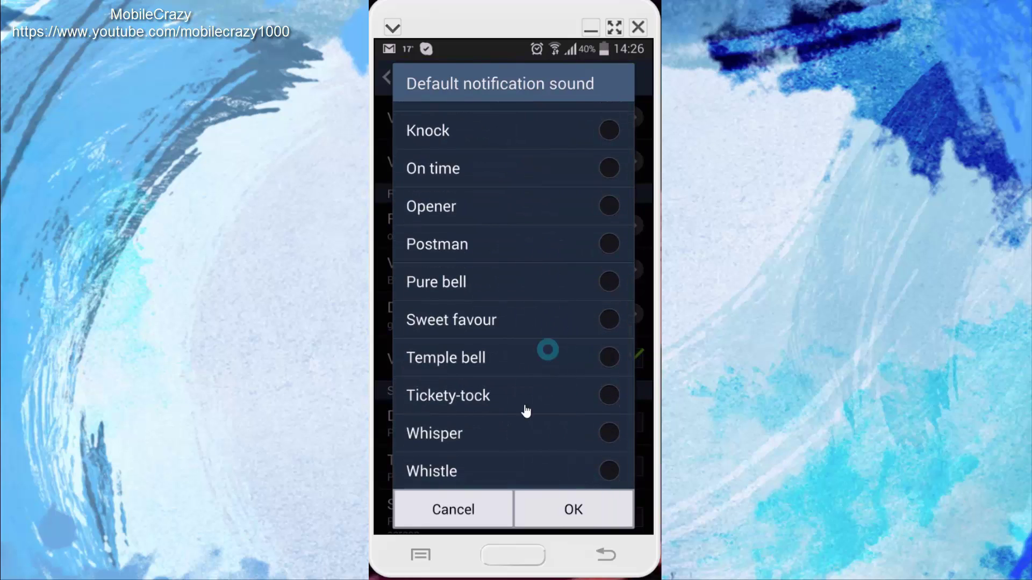
pyautogui.moveTo(514, 373); pyautogui.dragTo(525, 565)
pyautogui.click(579, 511)
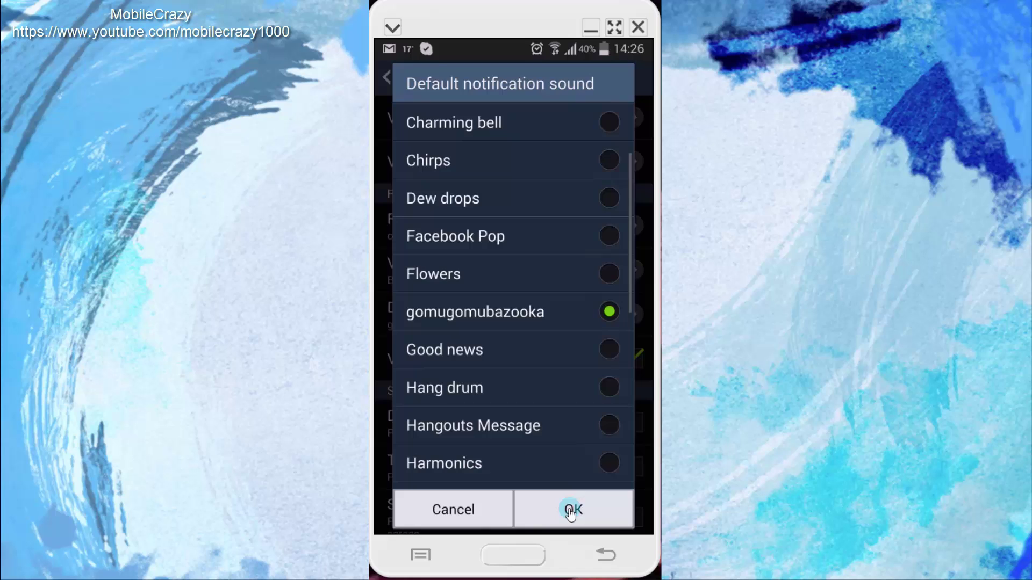
# Return to the home screen and close the Settings app from the recent apps list
pyautogui.click(501, 559)
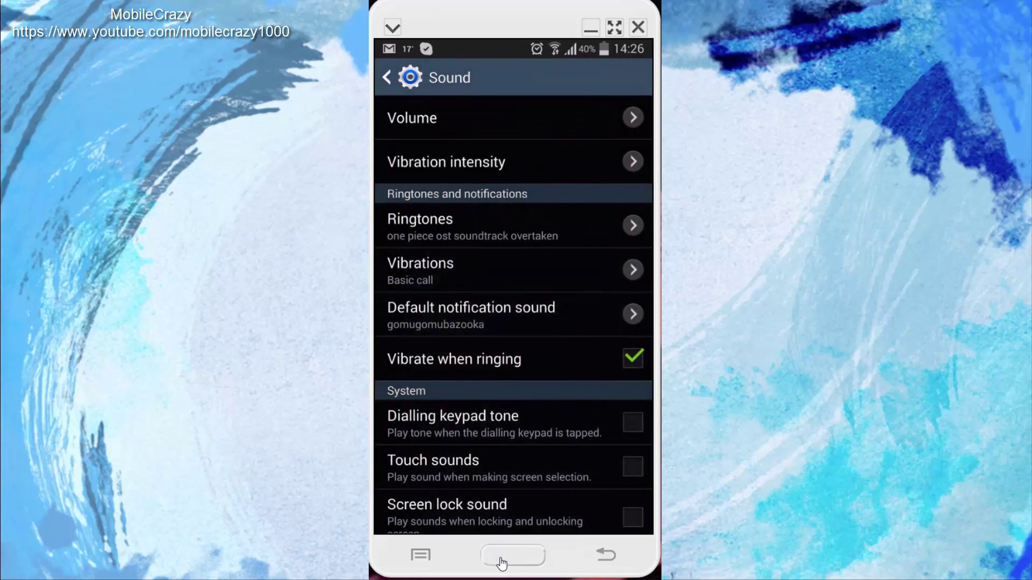
pyautogui.click(501, 562)
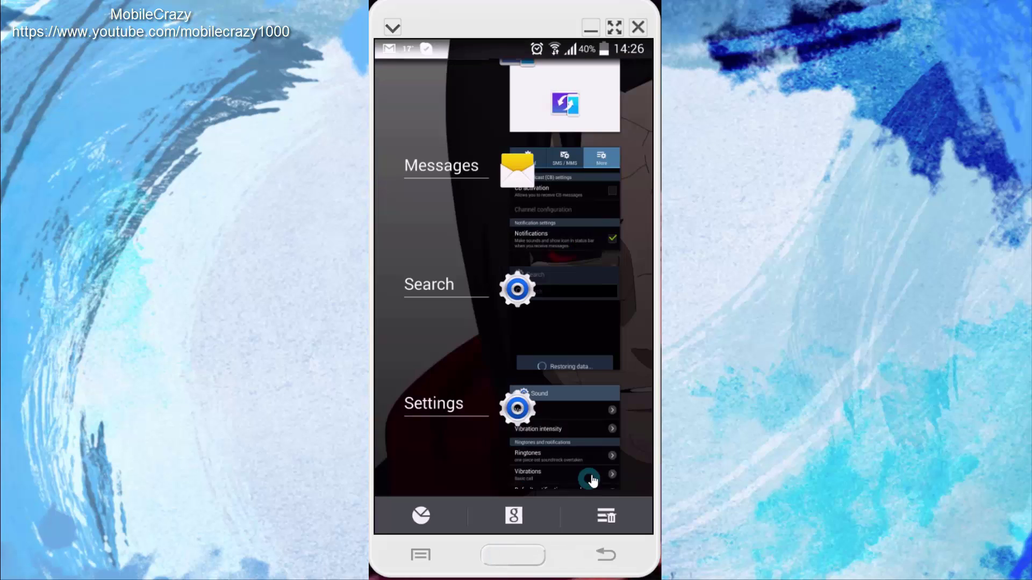
pyautogui.scroll(2, 495, 316)
# Open the device settings again and go to the Sound settings in the Device category
pyautogui.moveTo(595, 63); pyautogui.dragTo(591, 90)
pyautogui.click(587, 55)
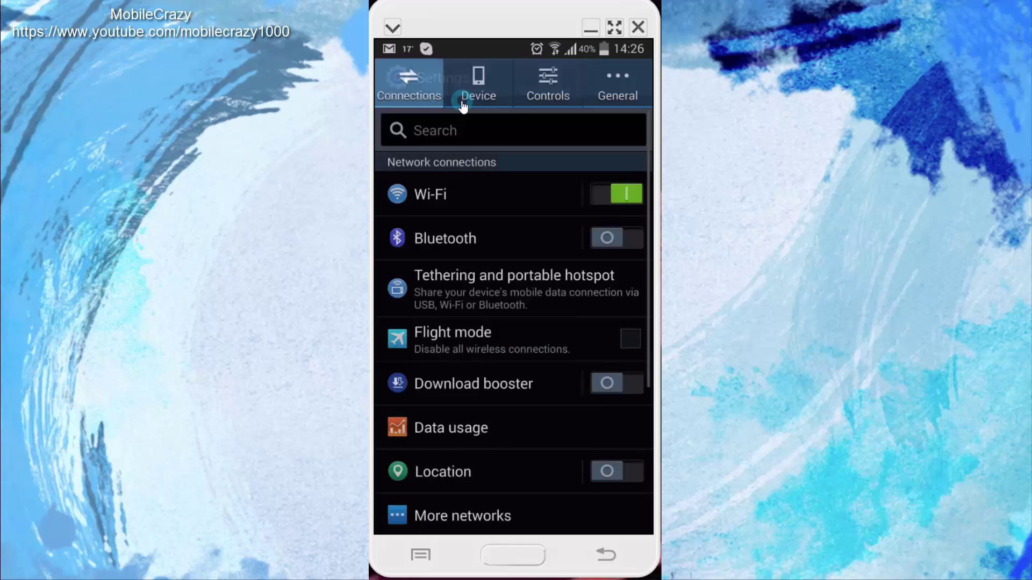
pyautogui.click(460, 99)
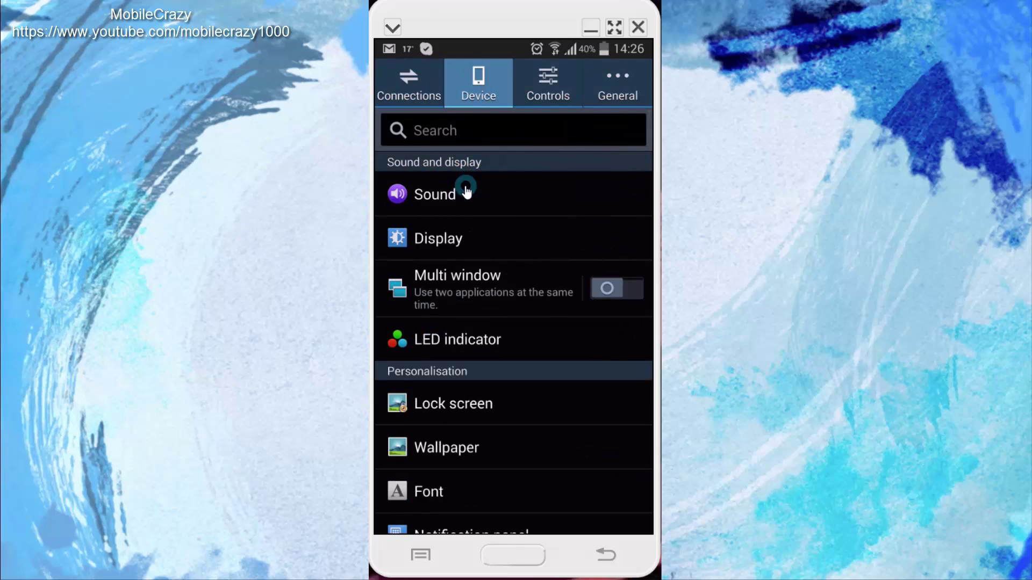
pyautogui.click(466, 192)
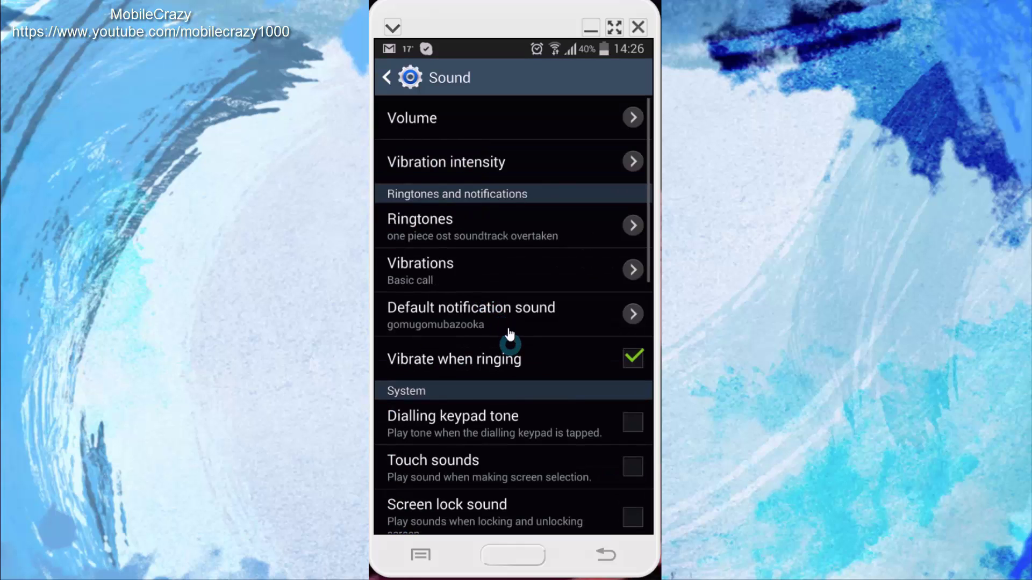
# Open the default notification sound list and locate gomu_gomu_bazooka in it
pyautogui.click(497, 321)
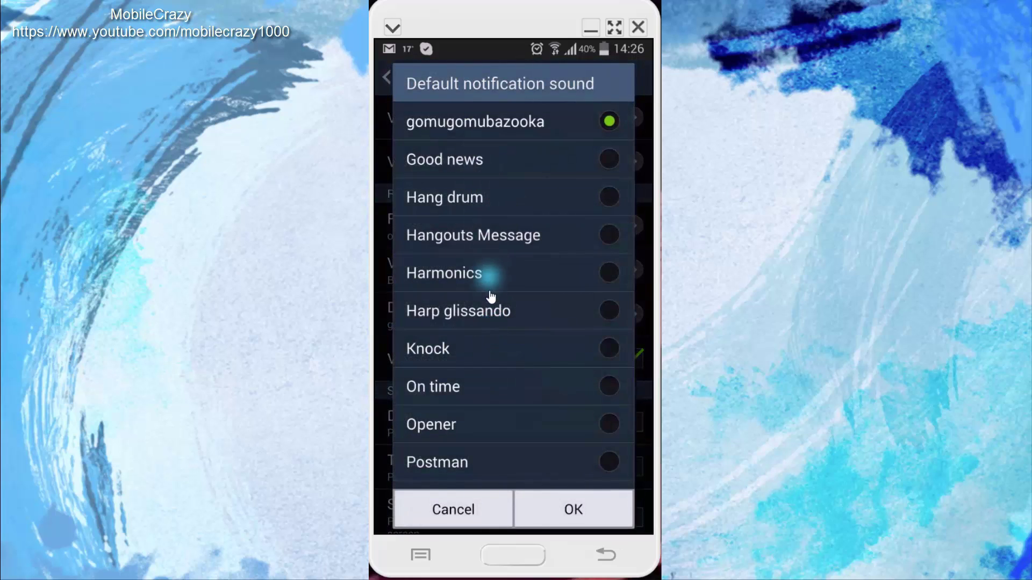
pyautogui.moveTo(491, 295); pyautogui.dragTo(493, 391)
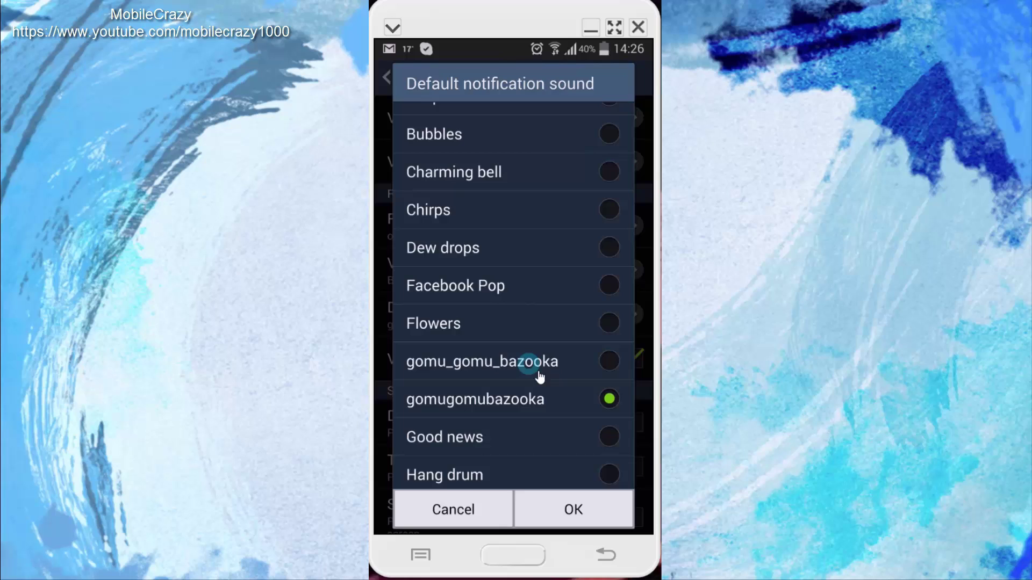